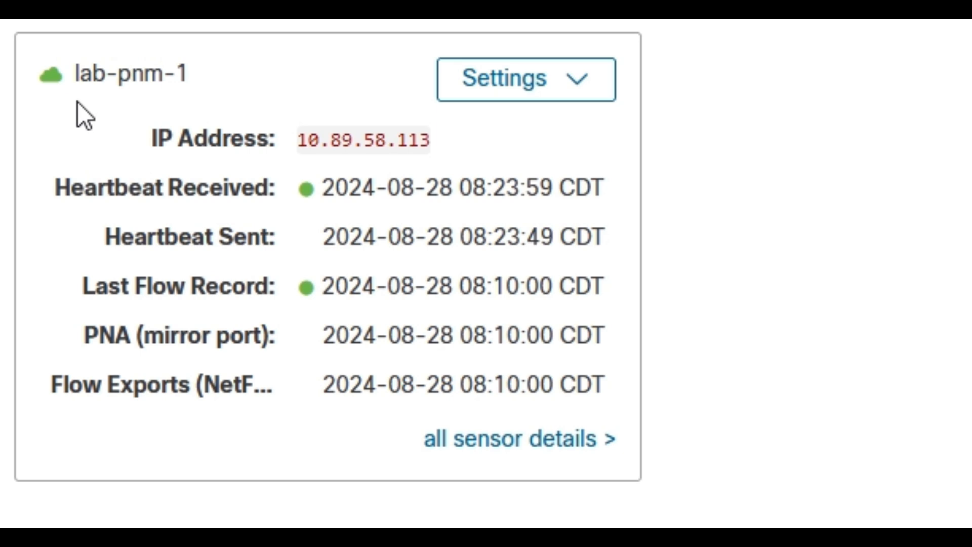
Open lab-pnm-1's NetFlow/IPFIX configuration and fill in a new IPFIX probe with port 9996 and protocol UDP
click(595, 79)
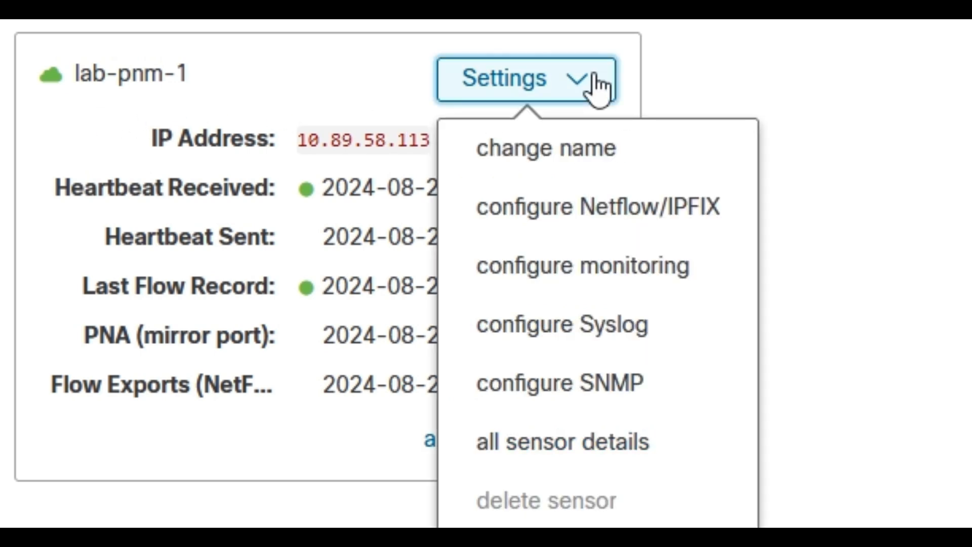
click(609, 231)
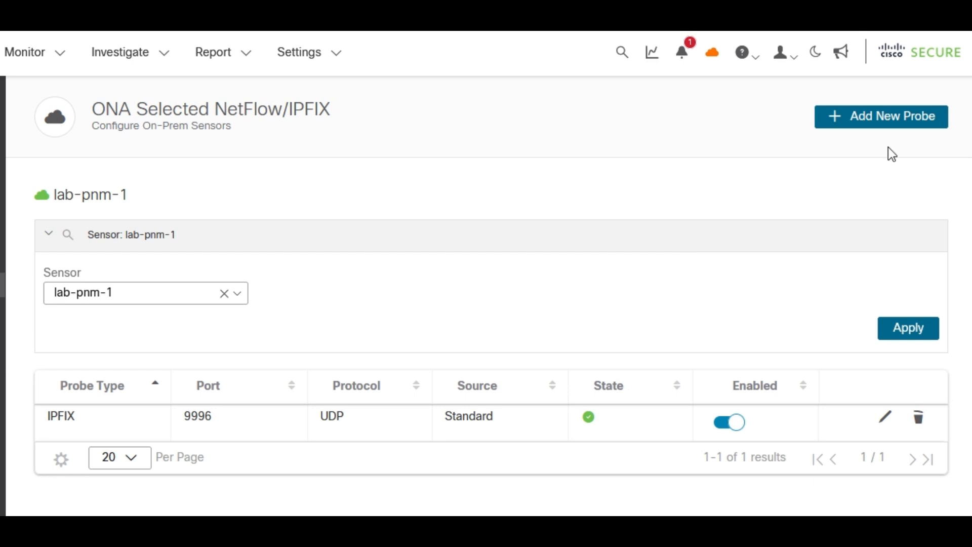
click(838, 129)
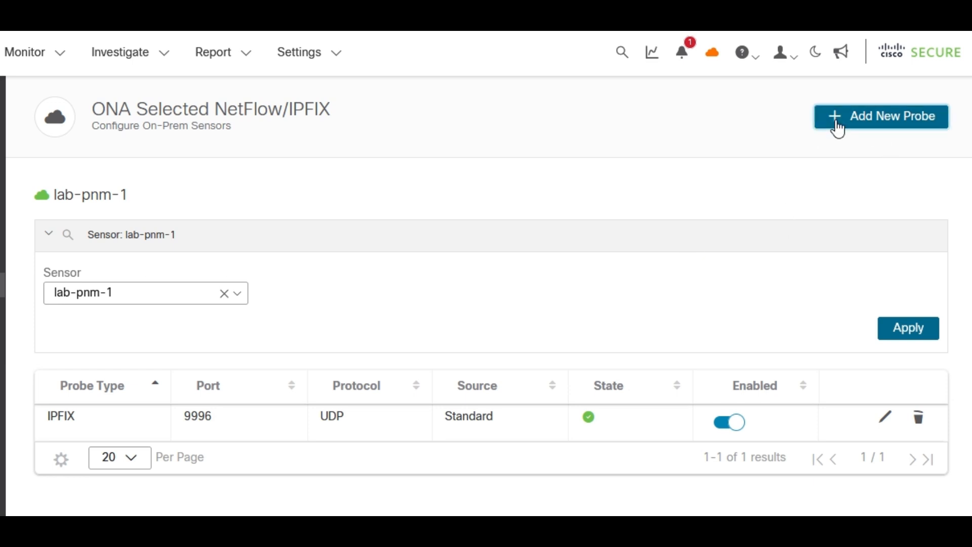
click(545, 144)
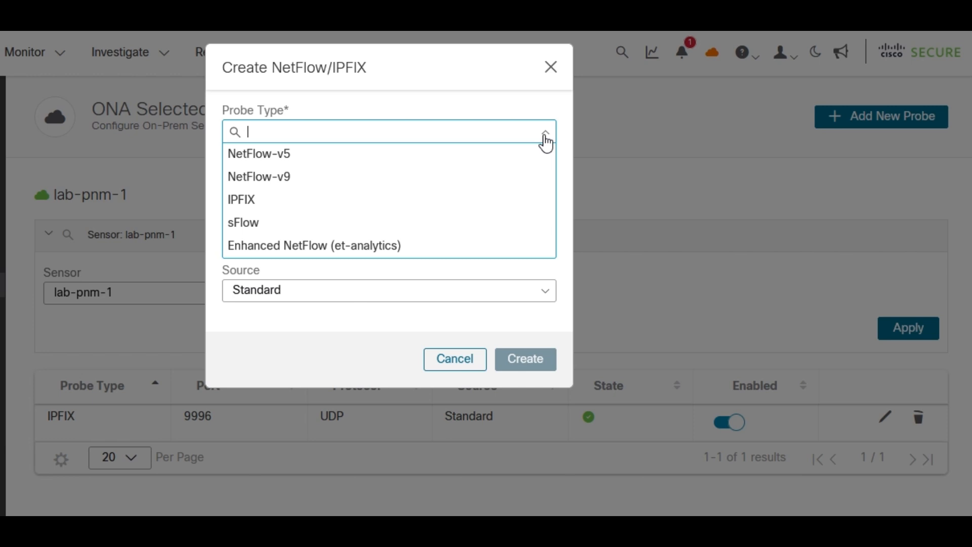
click(424, 203)
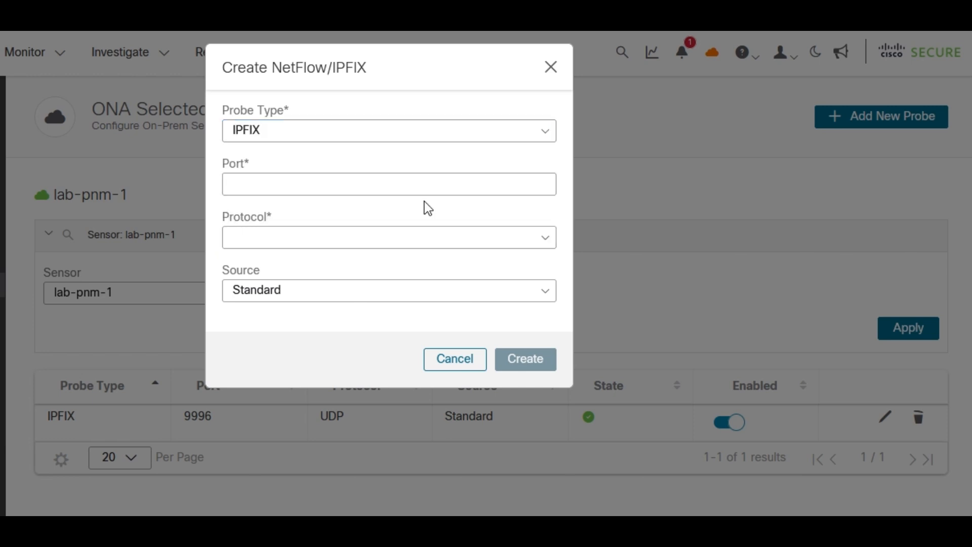
click(356, 183)
text(9996)
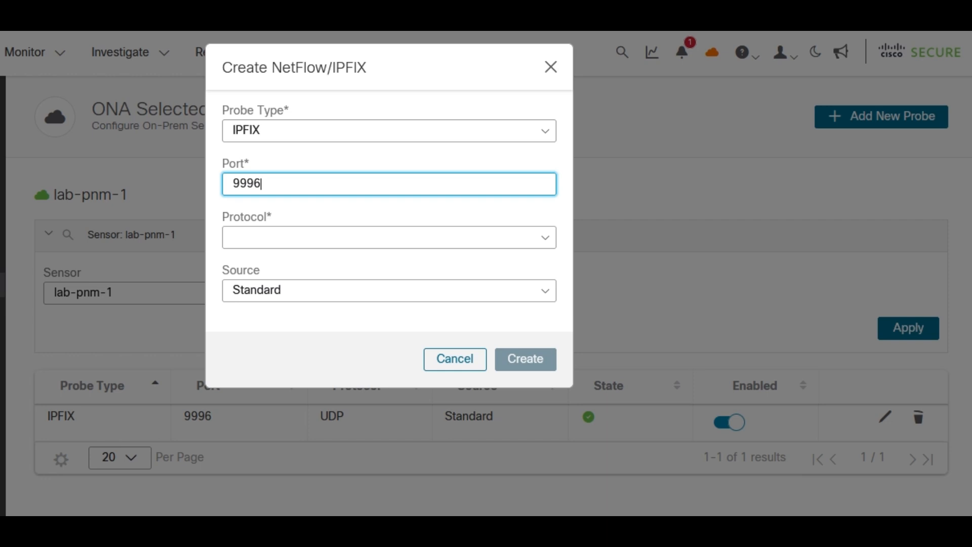
click(388, 234)
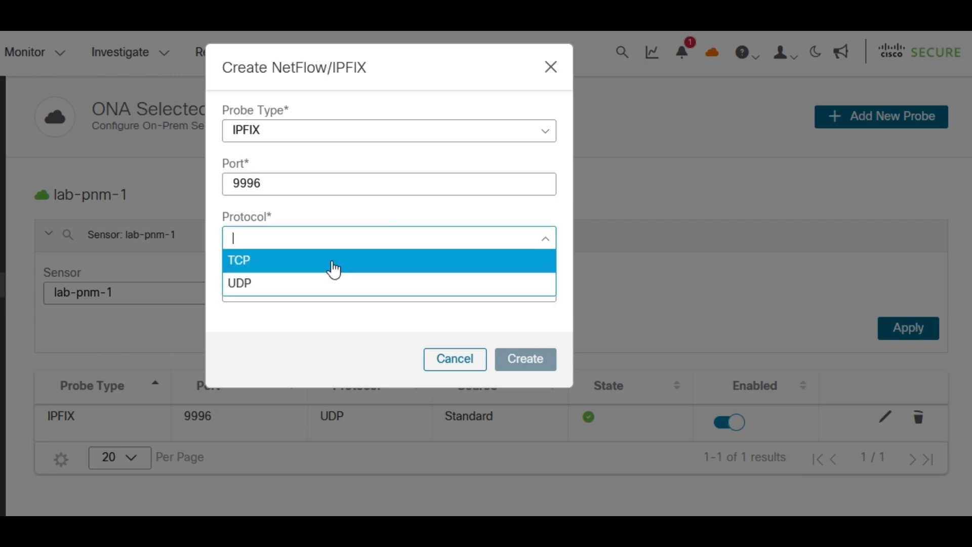
click(298, 285)
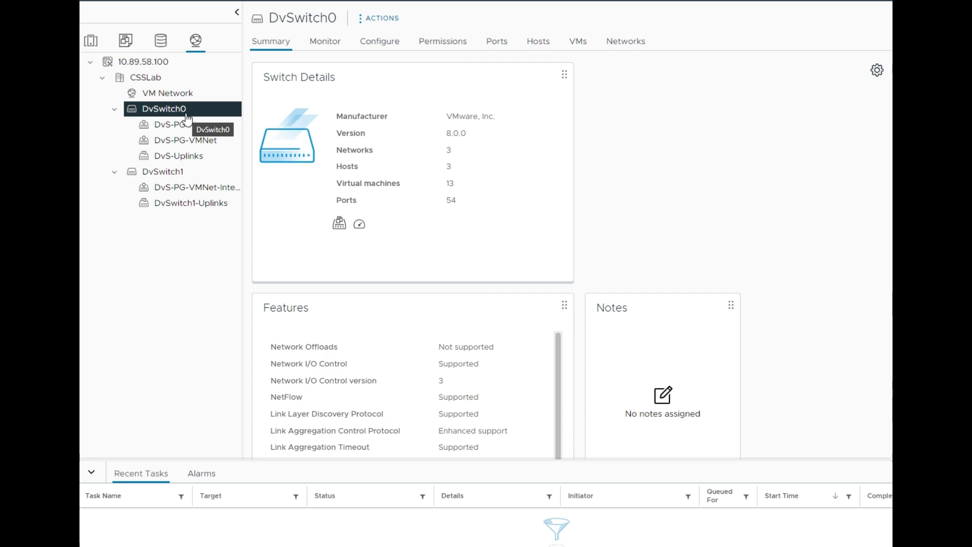
Switch to the vSphere Client, open DvSwitch0's NetFlow settings for editing, and read the help on the switch IP address
click(377, 46)
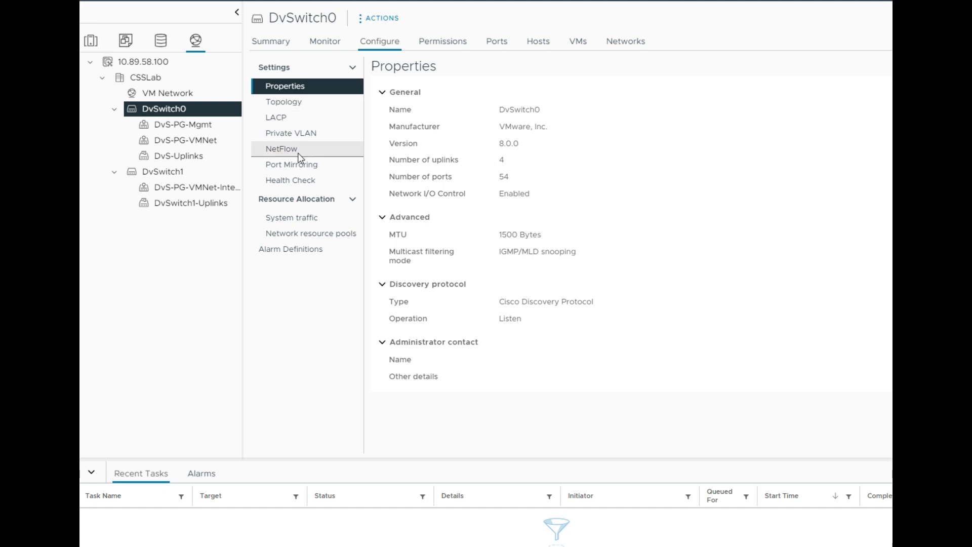
click(298, 152)
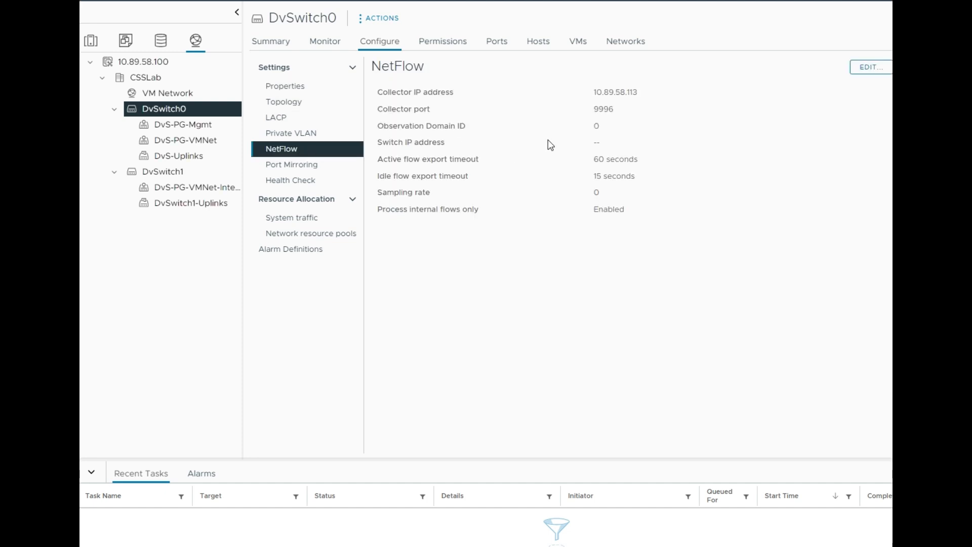
click(860, 71)
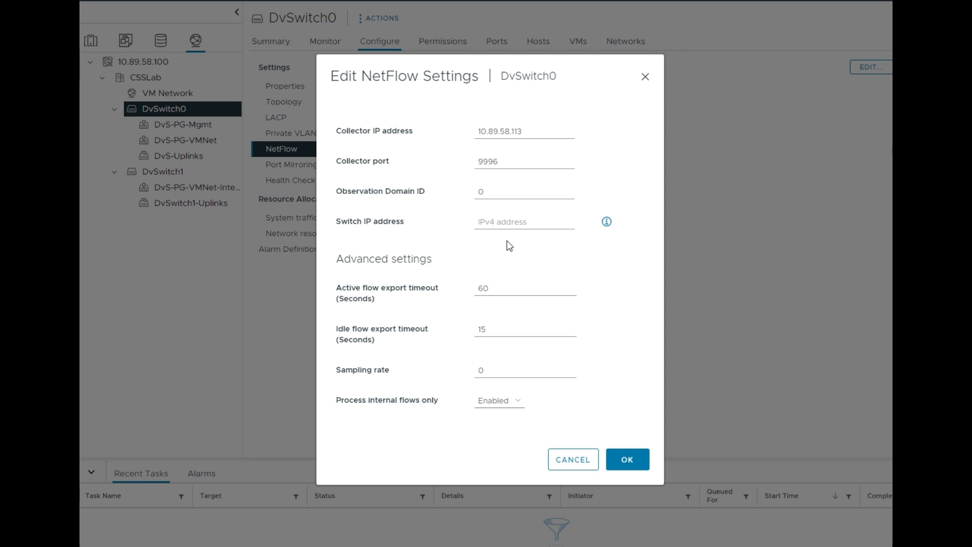
click(607, 225)
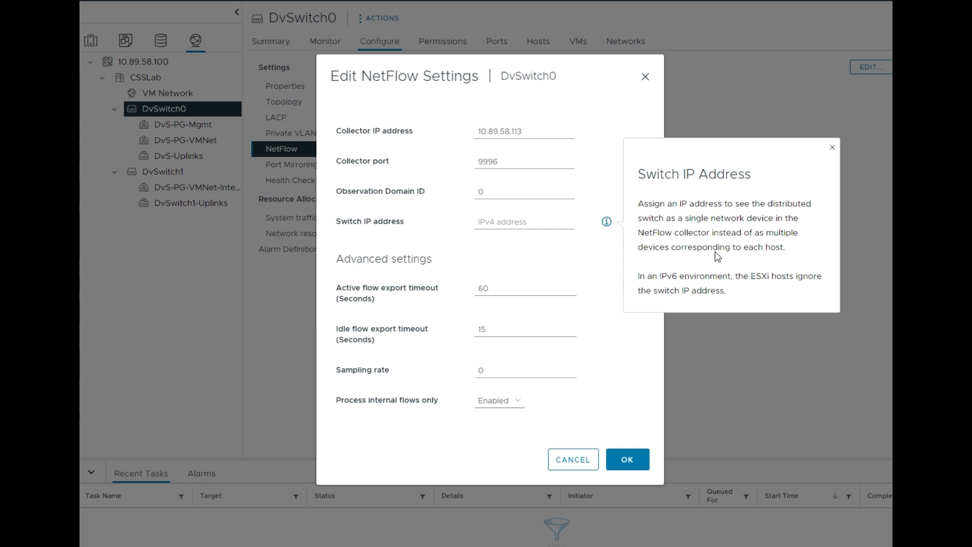
click(548, 267)
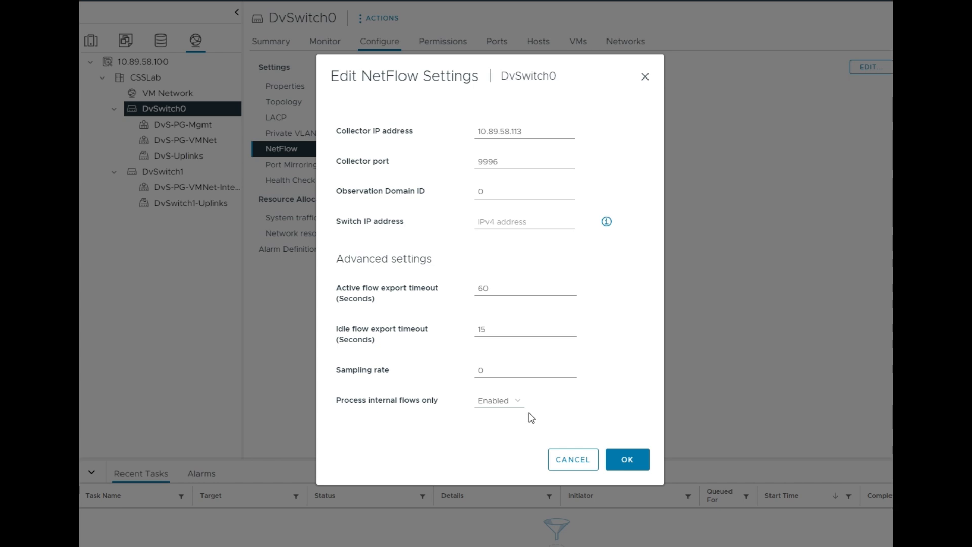
Check the options for processing internal flows only, and accept DvSwitch0's NetFlow settings with that option Enabled
click(514, 405)
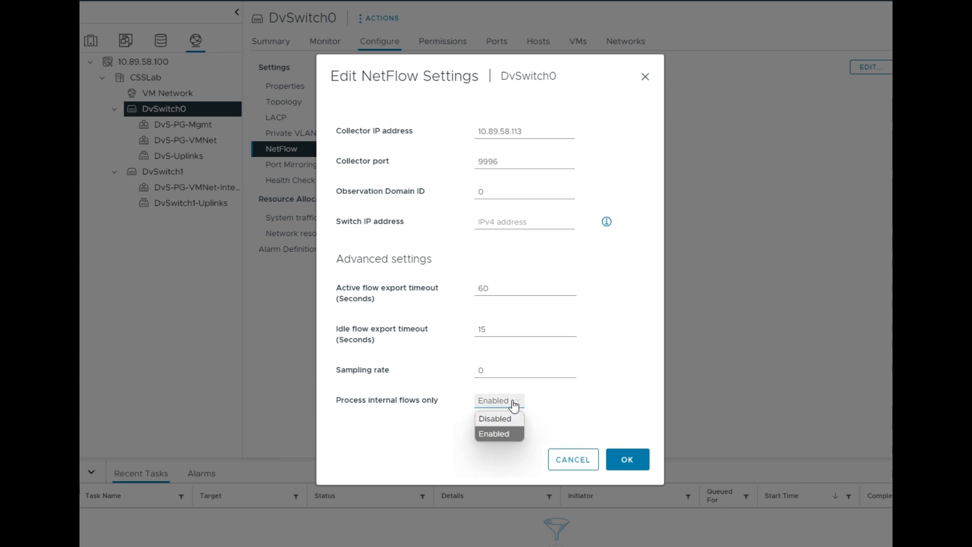
click(544, 412)
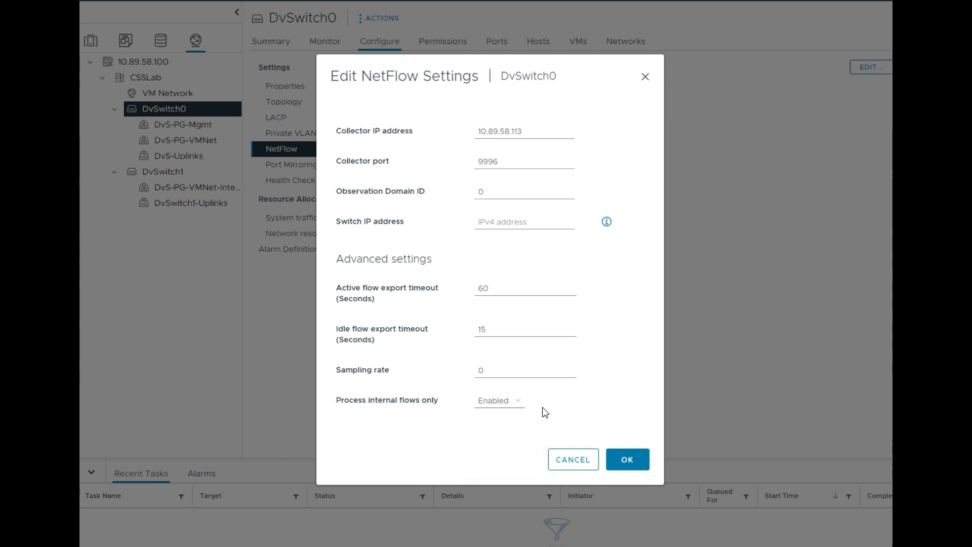
click(641, 465)
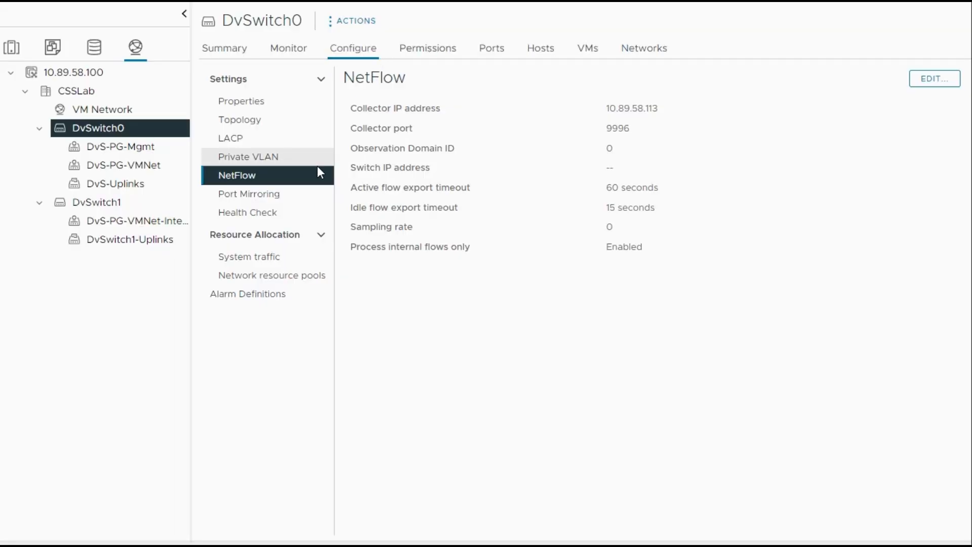
View DvSwitch0's topology and expand Uplink 1 of DvS-Uplinks to inspect its NIC adapters
click(280, 124)
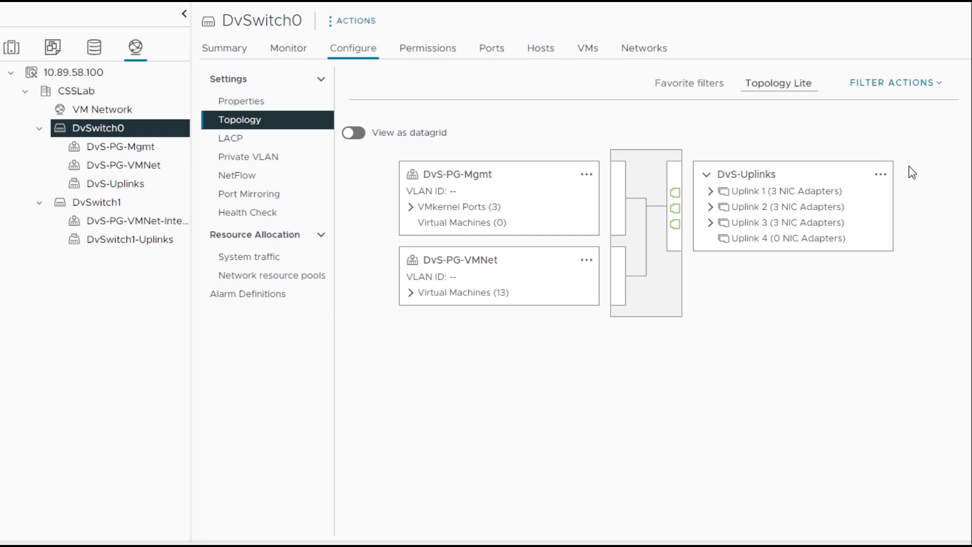
click(710, 192)
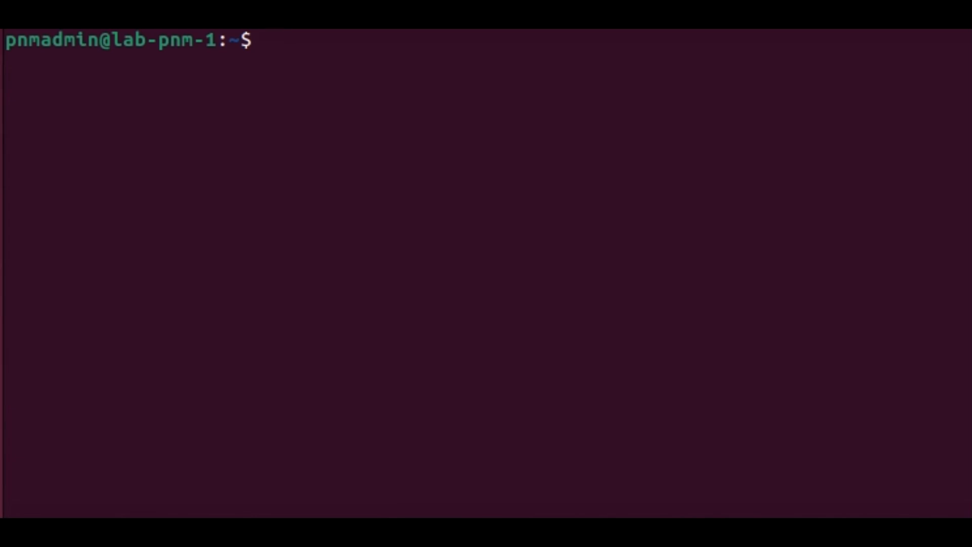
In the lab-pnm-1 terminal, run sudo tcpdump -c 10 port 9996 and submit the sudo password
text(sudo )
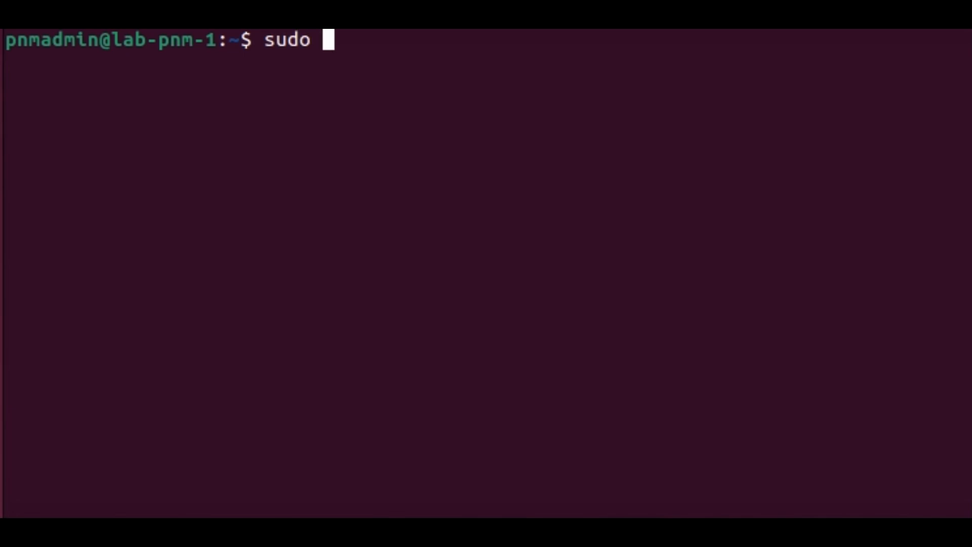
text(tcpdum)
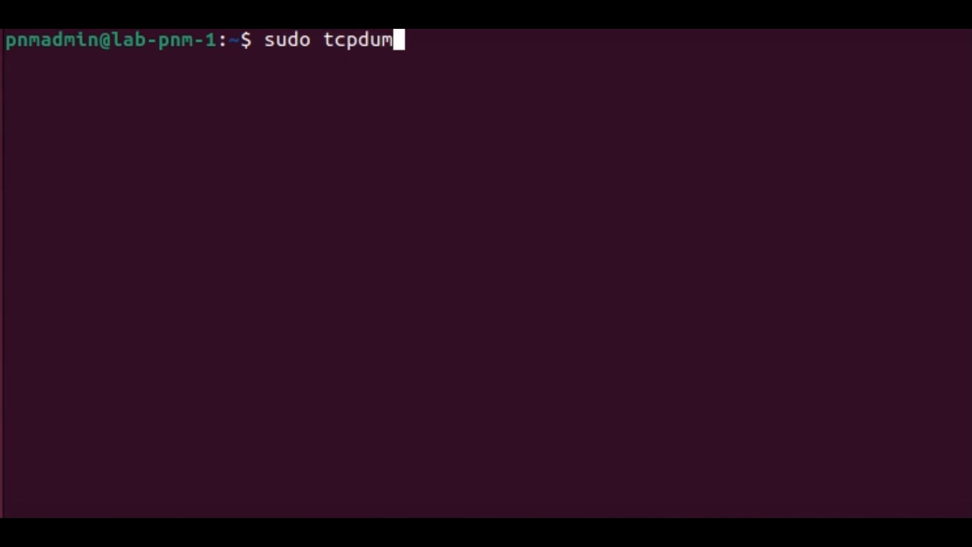
text(p -c 10)
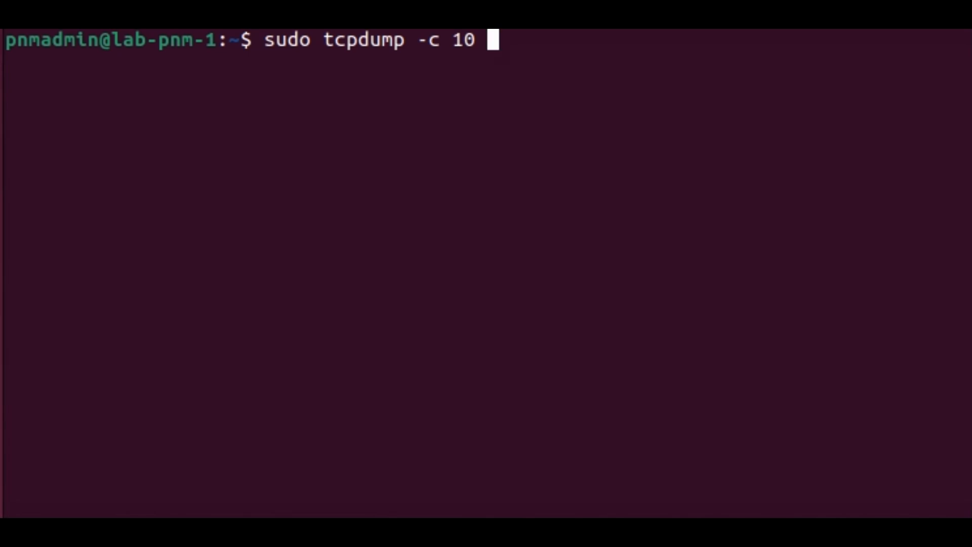
text(port 9996)
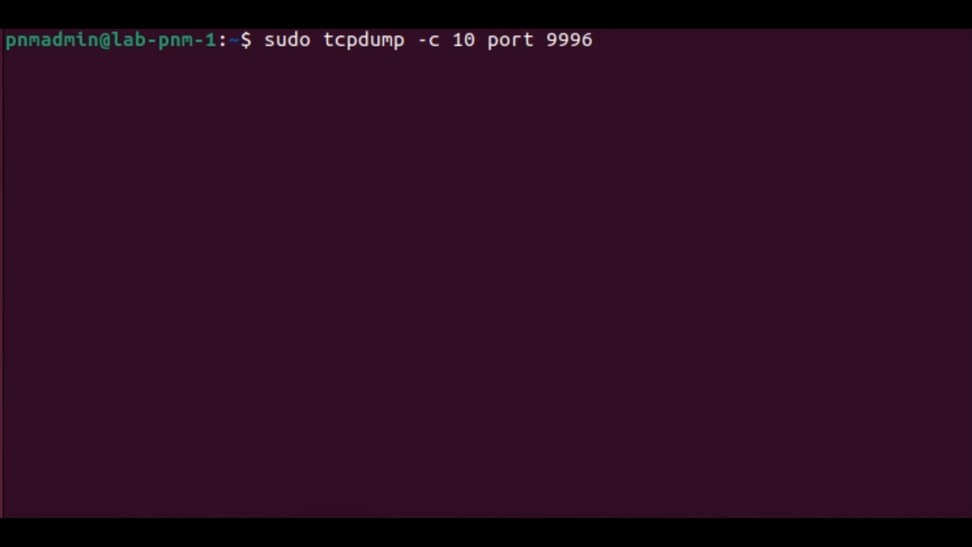
key(Return)
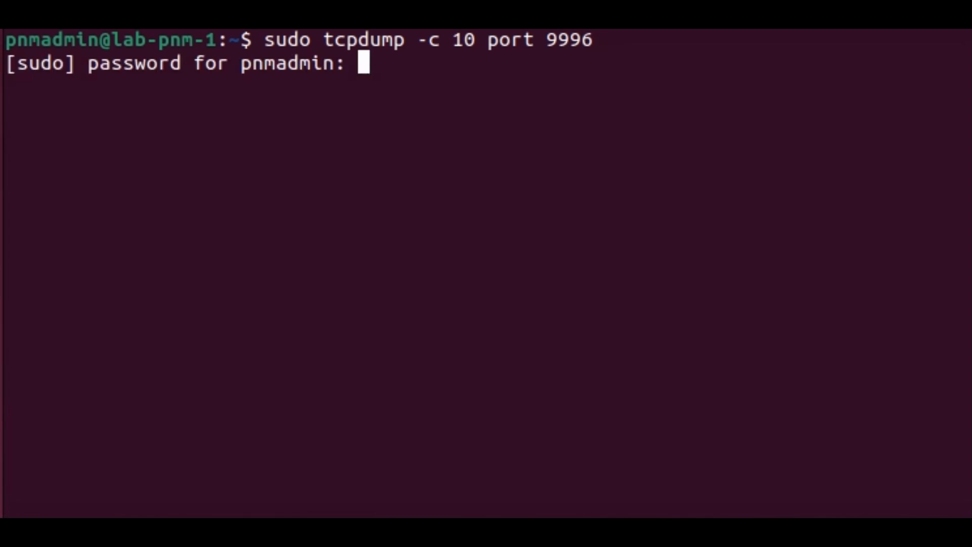
key(Return)
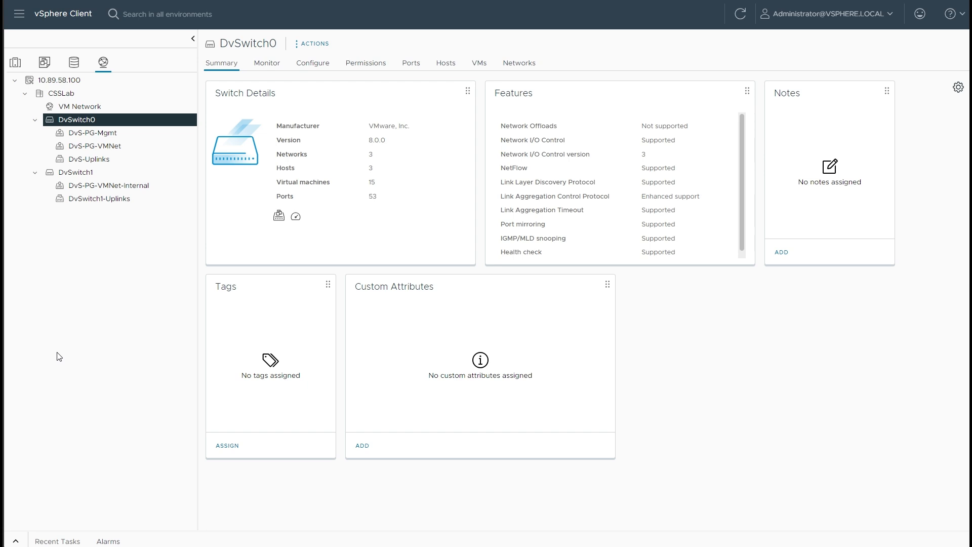
In the vSphere Client, start managing DvSwitch0's distributed port groups and choose Monitoring as the policy to edit
right_click(84, 125)
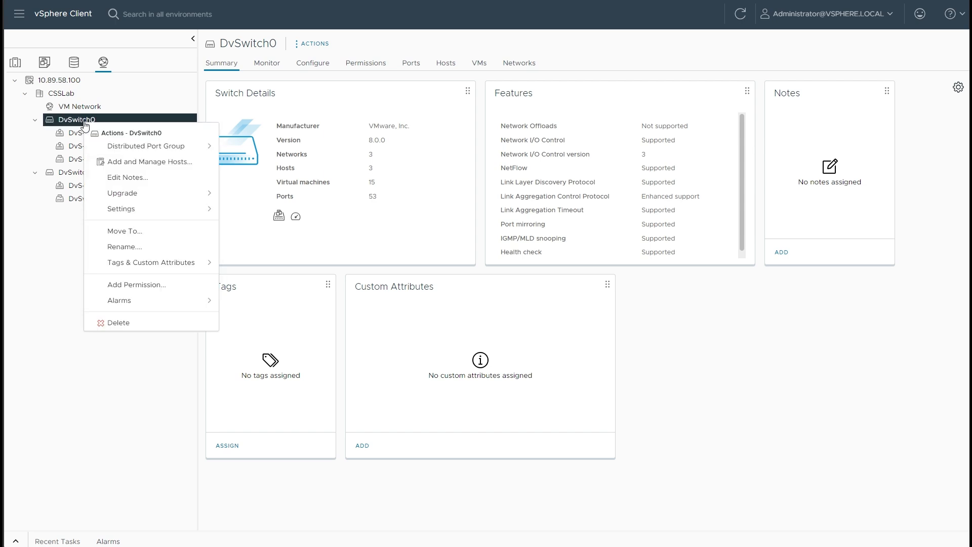
click(143, 152)
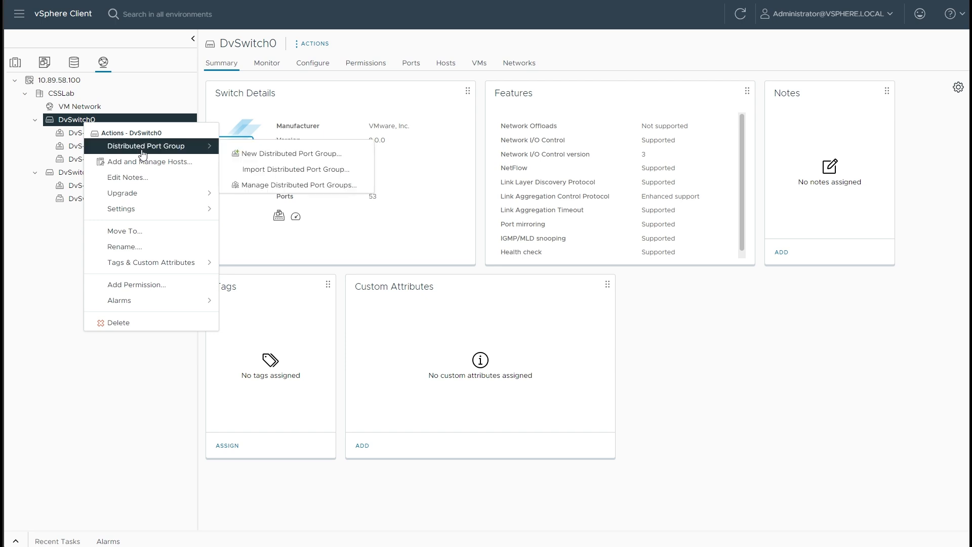
click(274, 186)
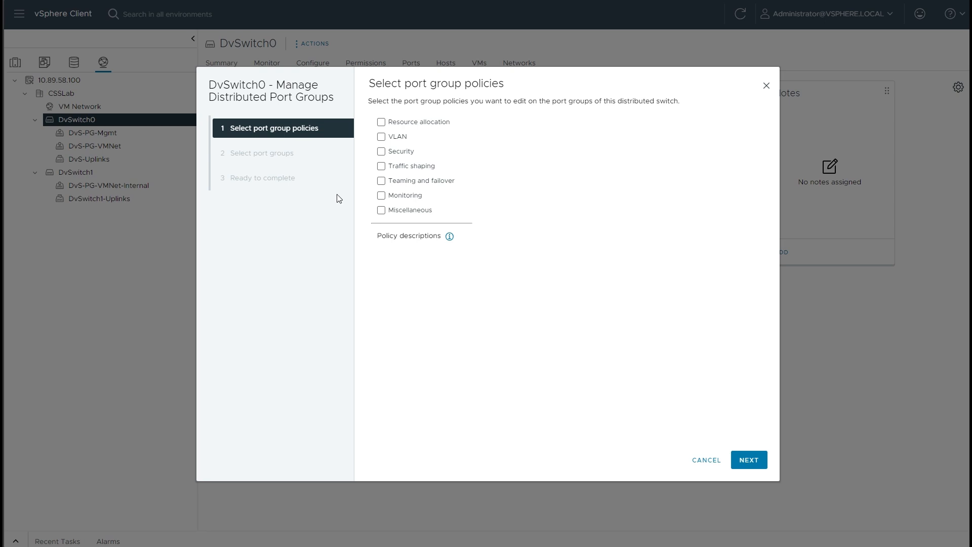
click(382, 200)
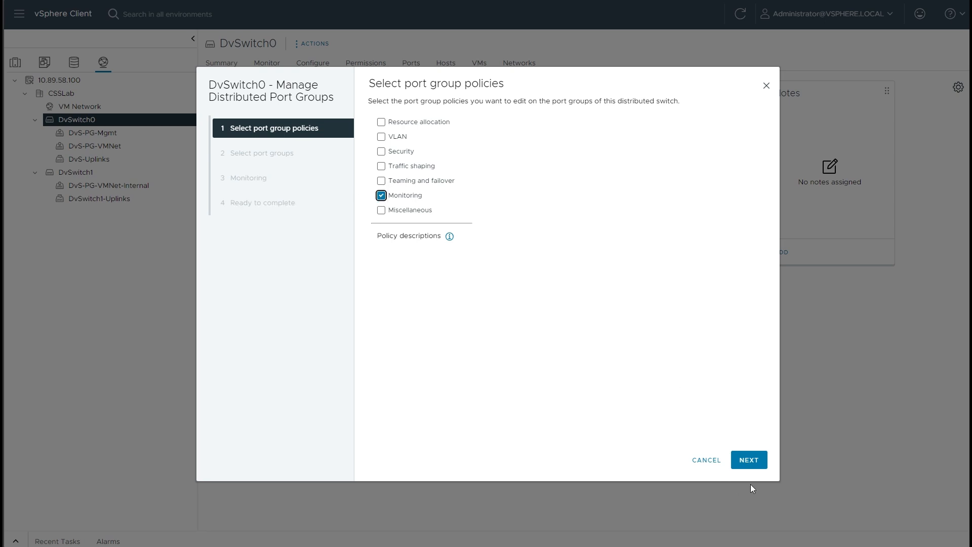
click(751, 462)
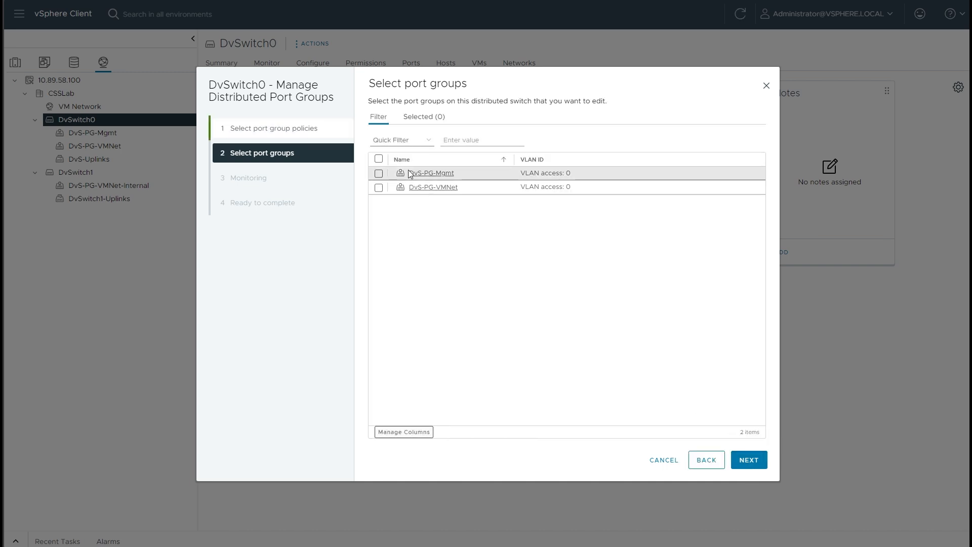
Select the port groups DvS-PG-Mgmt and DvS-PG-VMNet, set NetFlow to Enabled for them, and finish the wizard
click(379, 160)
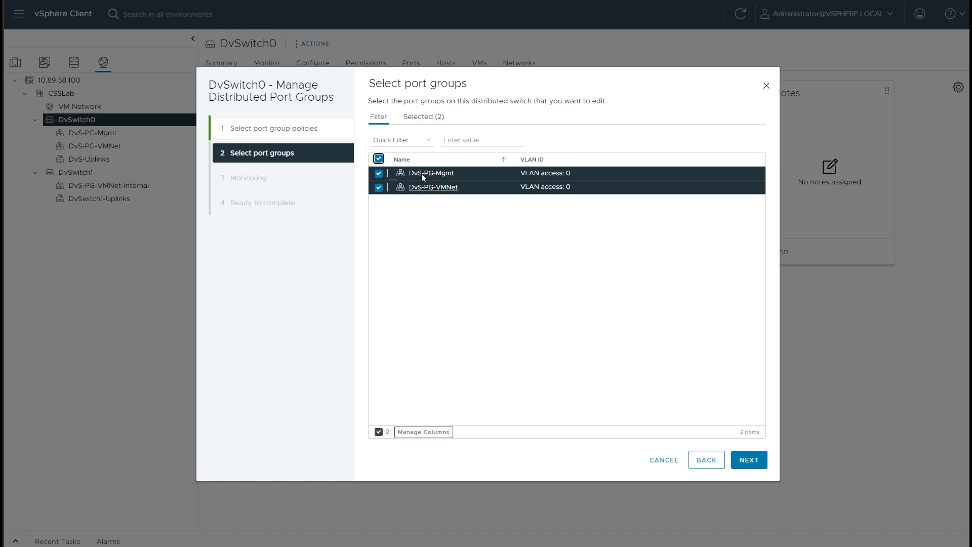
click(748, 461)
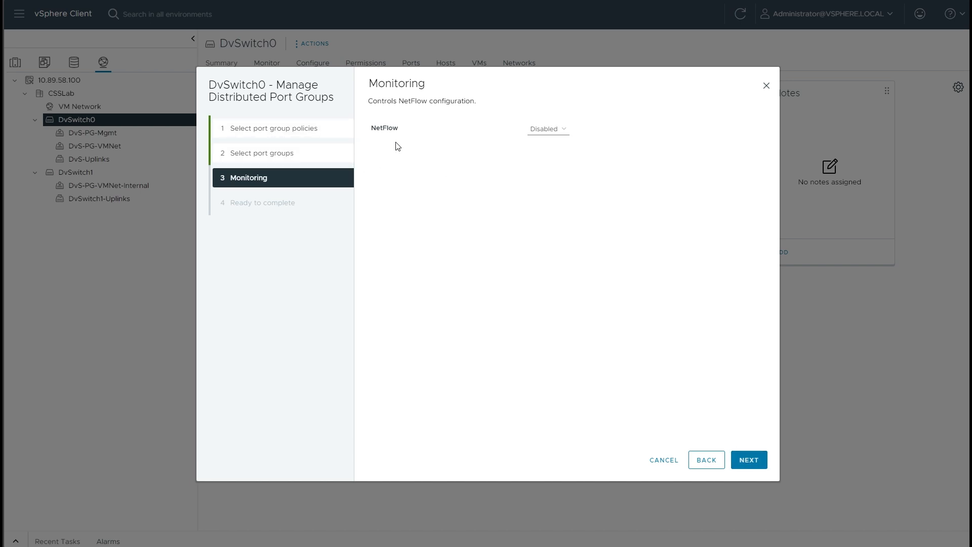
click(559, 135)
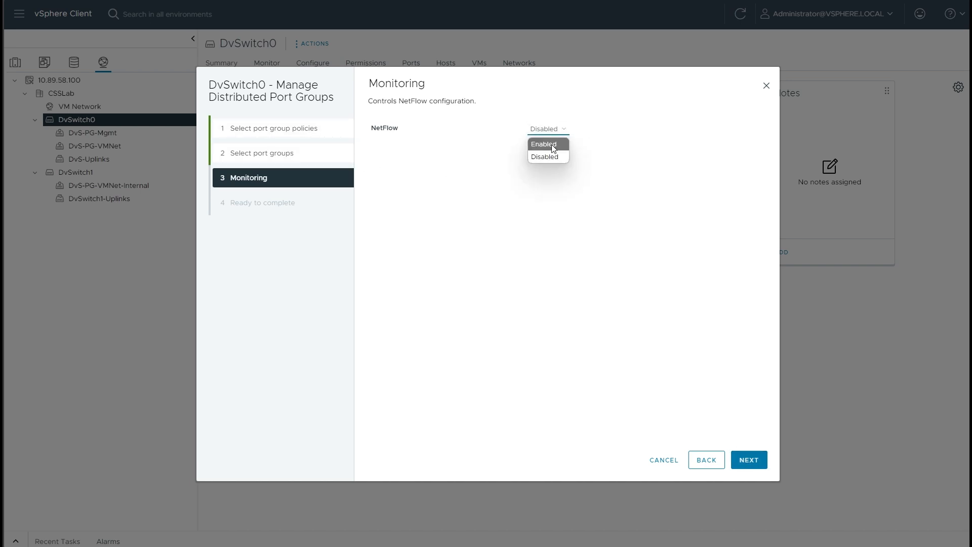
click(552, 145)
click(749, 461)
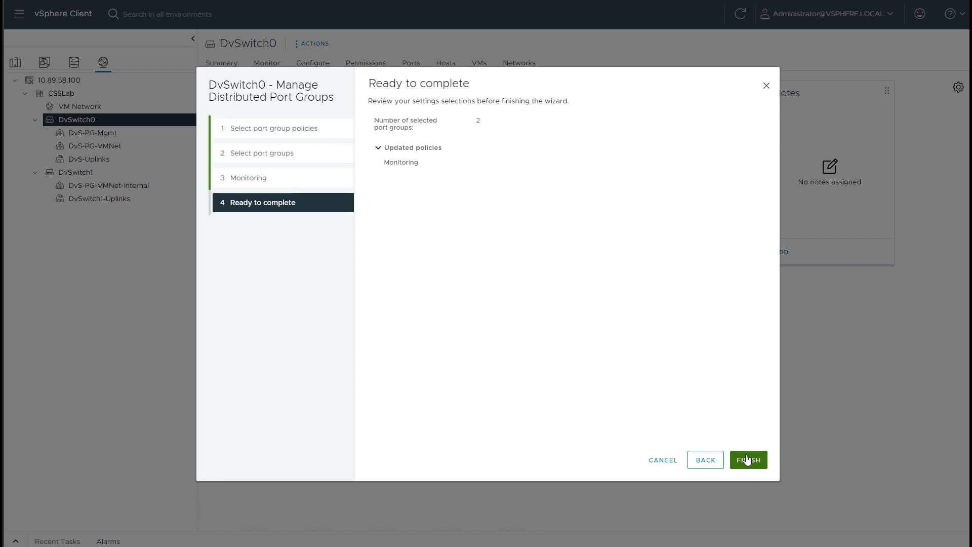
click(752, 460)
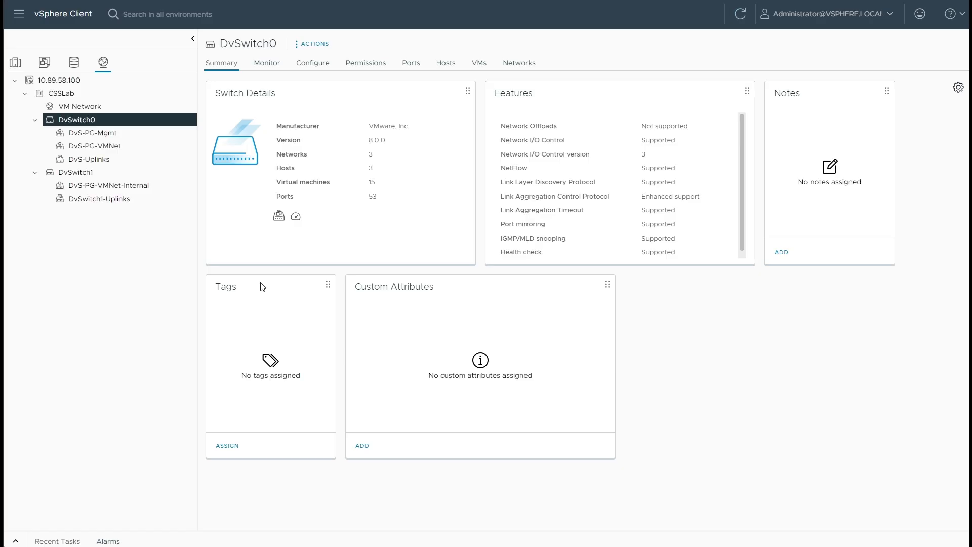